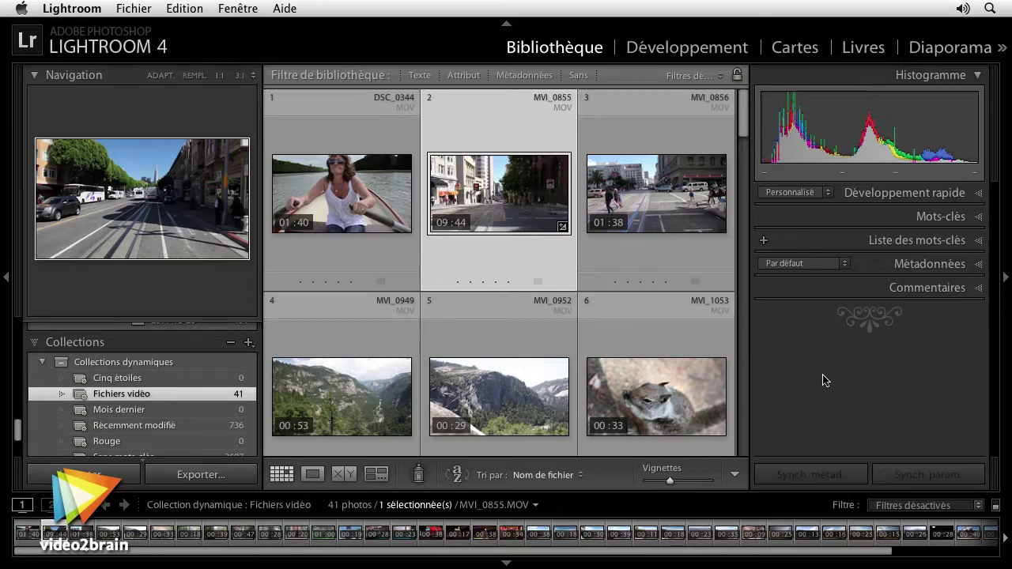
Rate the MVI_0856 clip five stars in the Grid.
{"action": "left_click", "coordinate": [665, 282]}
{"action": "left_click", "coordinate": [665, 283]}
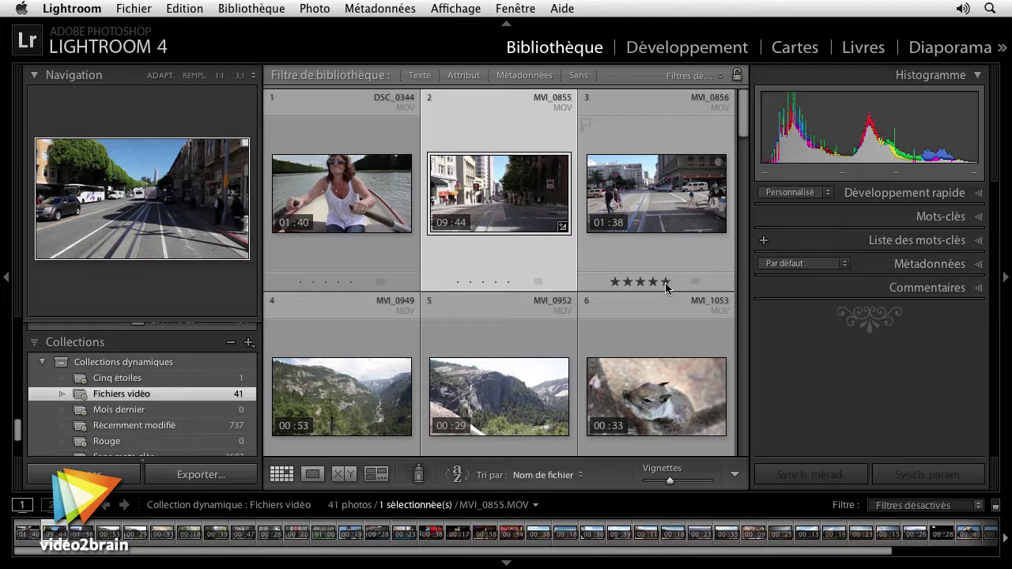
{"action": "left_click", "coordinate": [666, 282]}
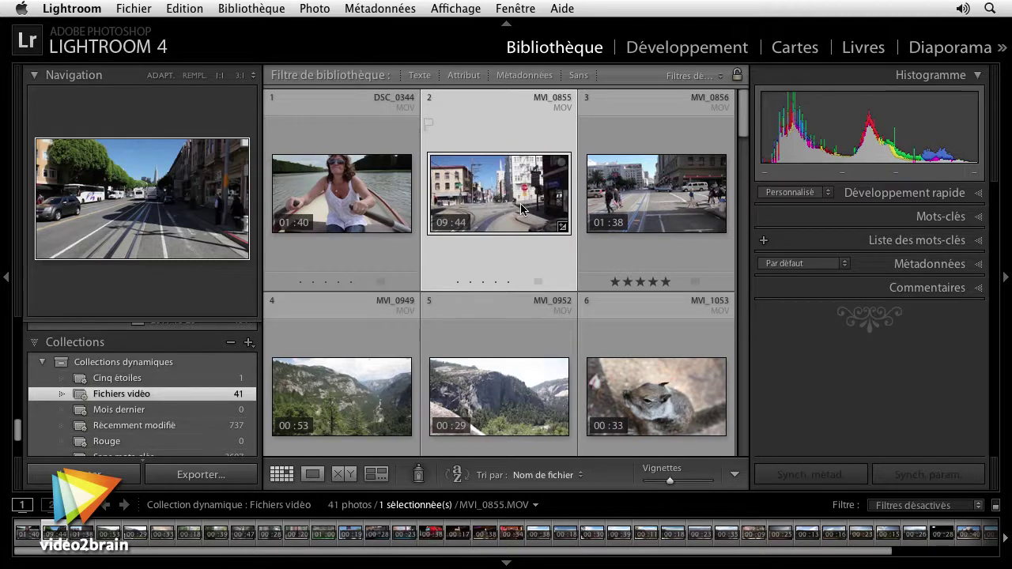
Open DSC_0344 in Loupe, play it briefly, and pause it at 00:24.
{"action": "double_click", "coordinate": [338, 196]}
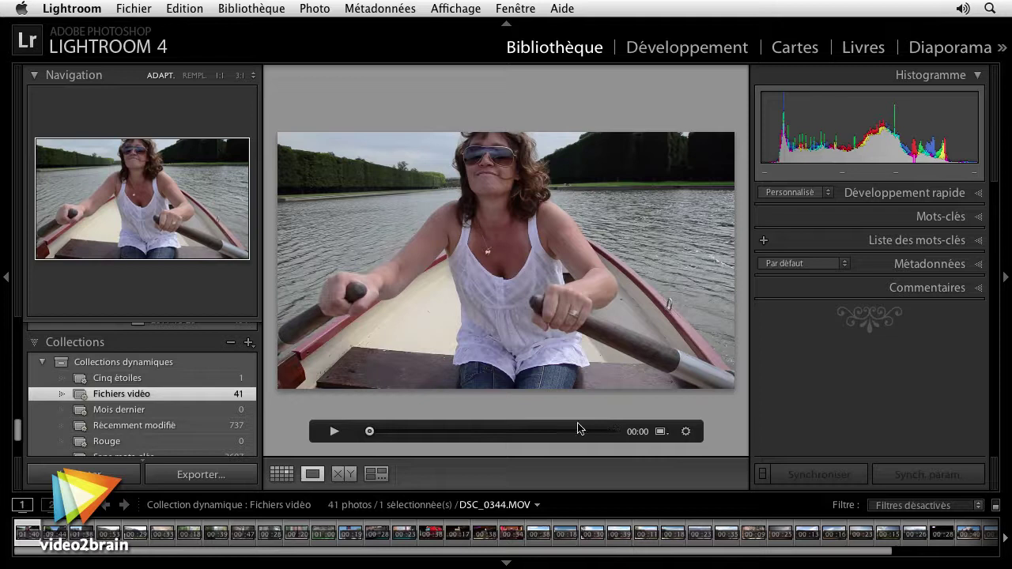
{"action": "left_click", "coordinate": [334, 433]}
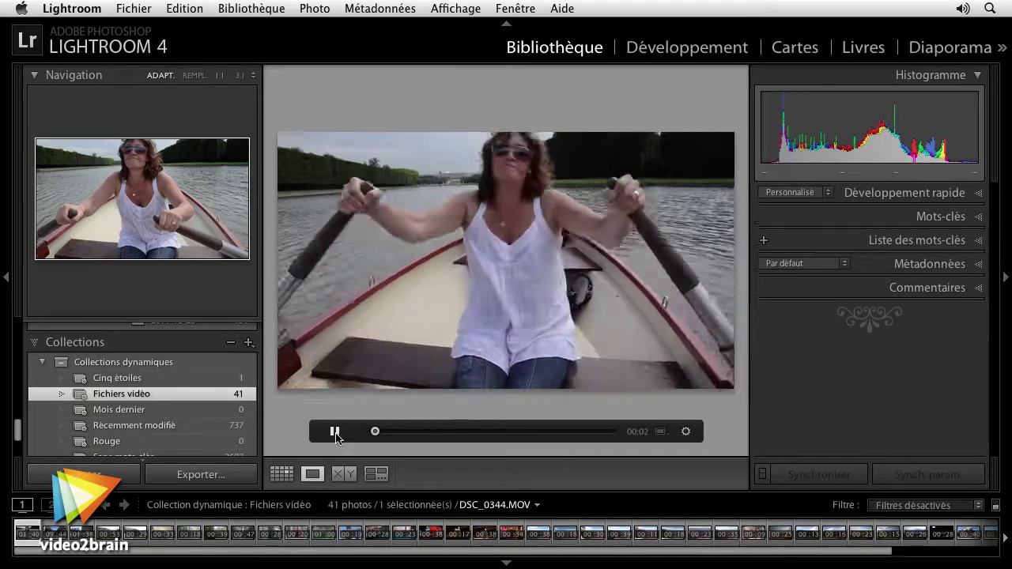
{"action": "left_click", "coordinate": [334, 432]}
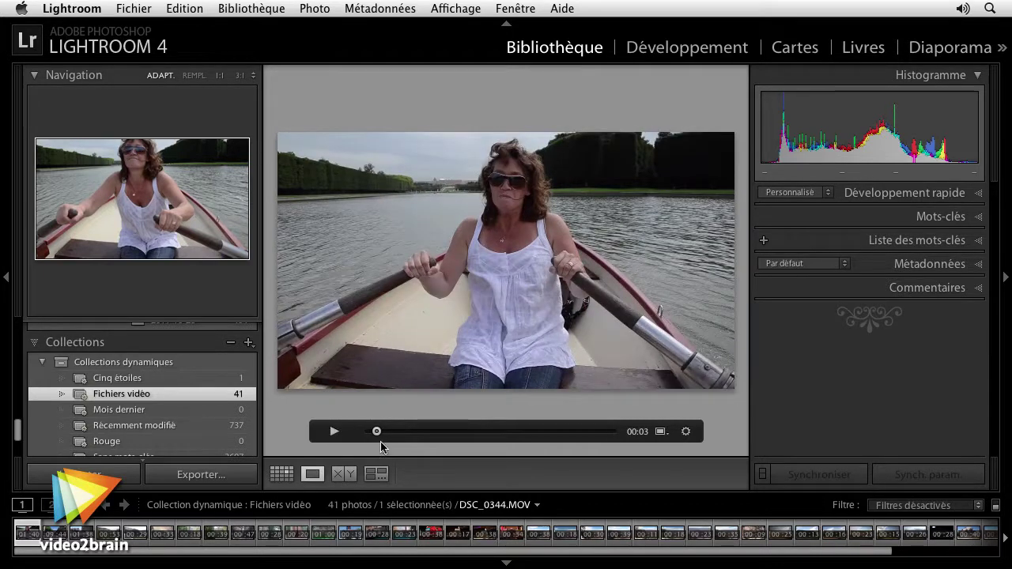
{"action": "mouse_move", "coordinate": [377, 433]}
{"action": "left_mouse_down"}
{"action": "mouse_move", "coordinate": [465, 435]}
{"action": "mouse_move", "coordinate": [427, 435]}
{"action": "left_mouse_up"}
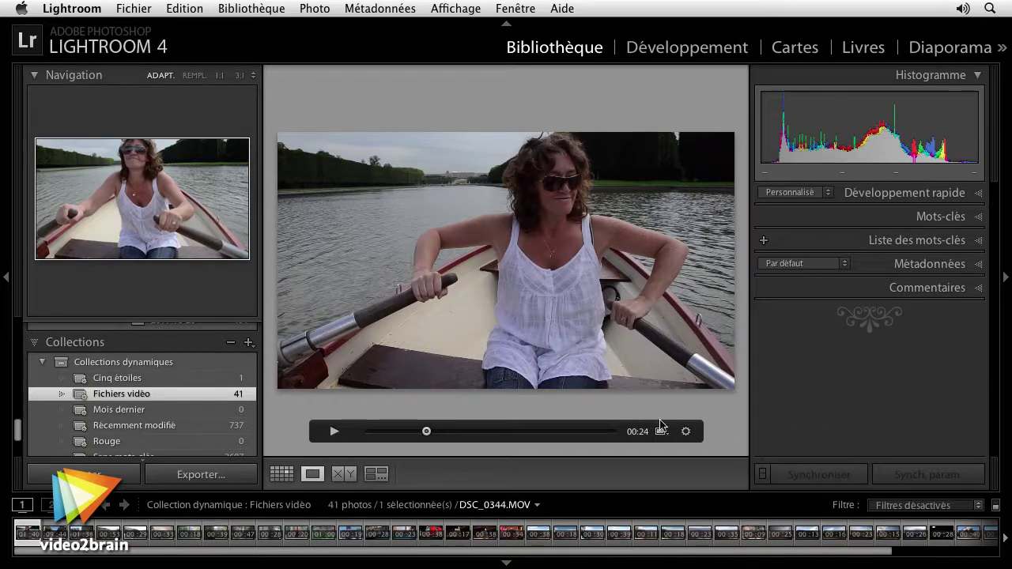
{"action": "left_click", "coordinate": [666, 435]}
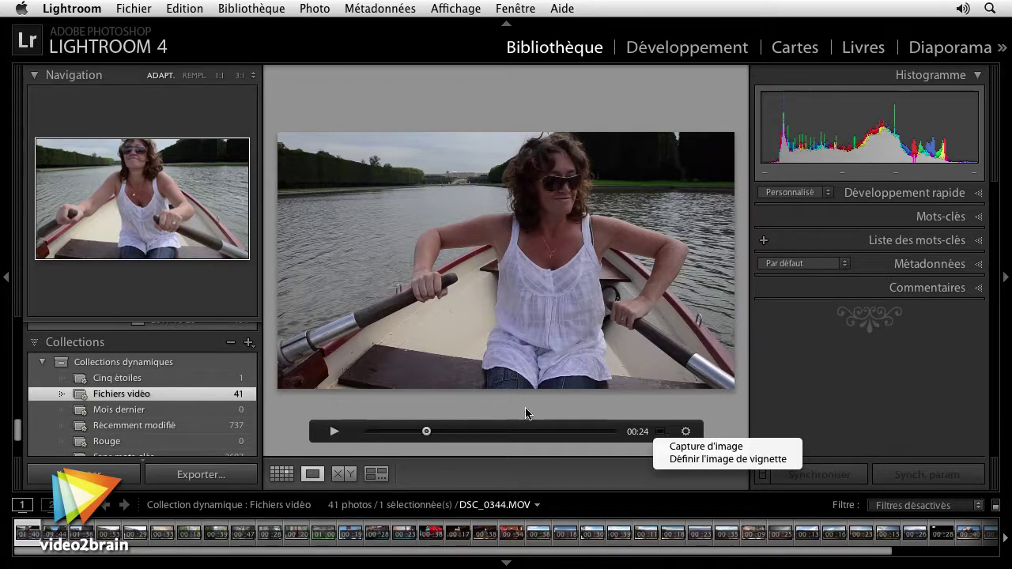
Capture the 00:24 boat frame as a still, then show the clip in folder 2011-08-17.
{"action": "left_click", "coordinate": [766, 449]}
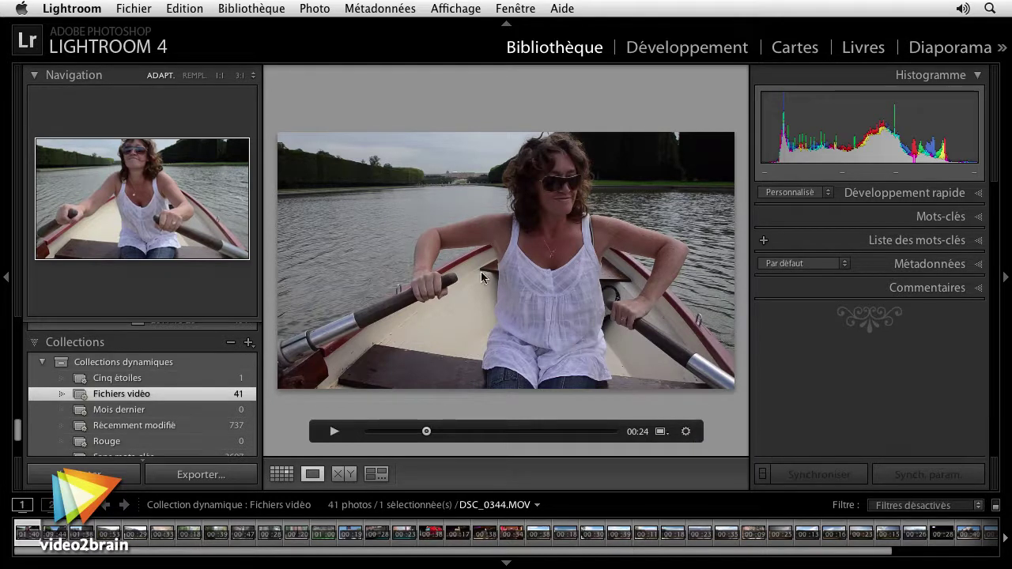
{"action": "right_click", "coordinate": [389, 190]}
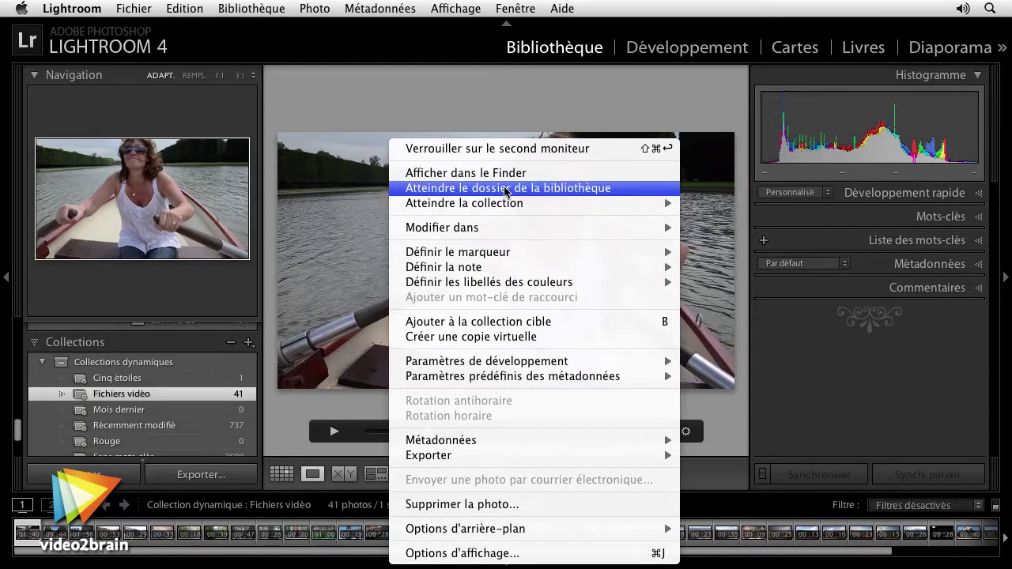
{"action": "left_click", "coordinate": [632, 190]}
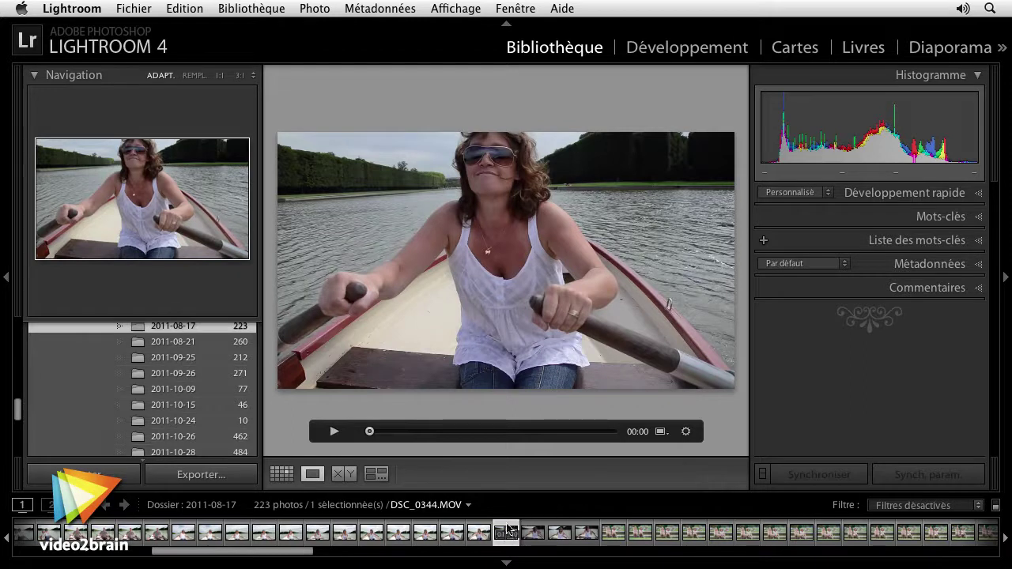
Open DSC_0344-3.jpg and confirm its Métadonnées show 1920 x 1080 dimensions.
{"action": "key", "text": "g"}
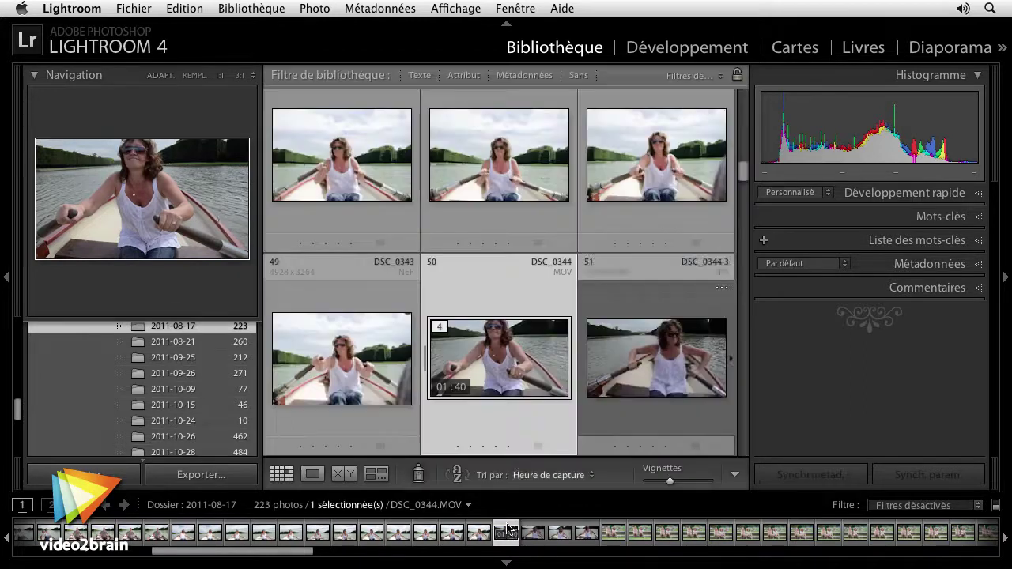
{"action": "mouse_move", "coordinate": [656, 360]}
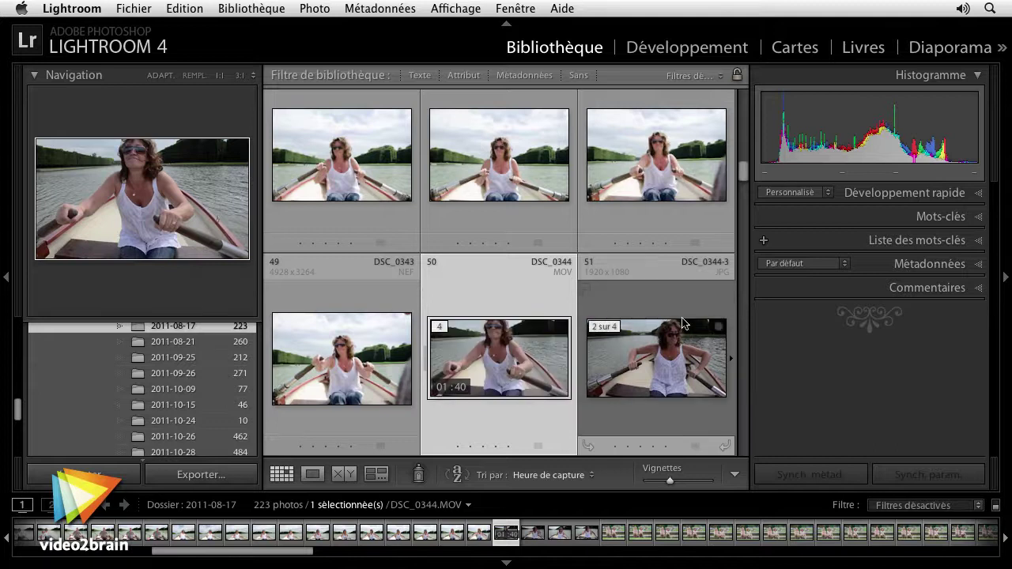
{"action": "double_click", "coordinate": [616, 389]}
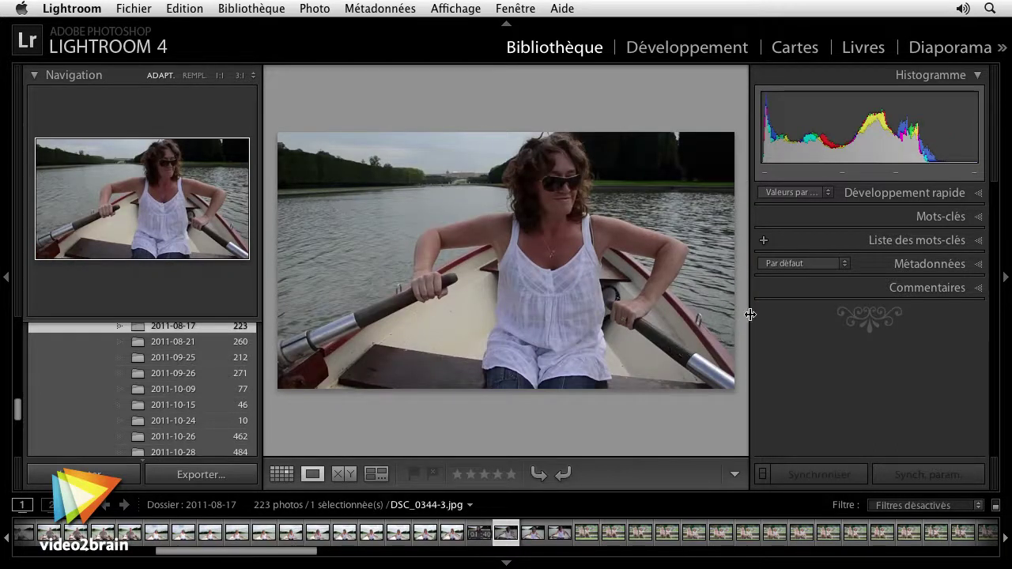
{"action": "left_click", "coordinate": [944, 267]}
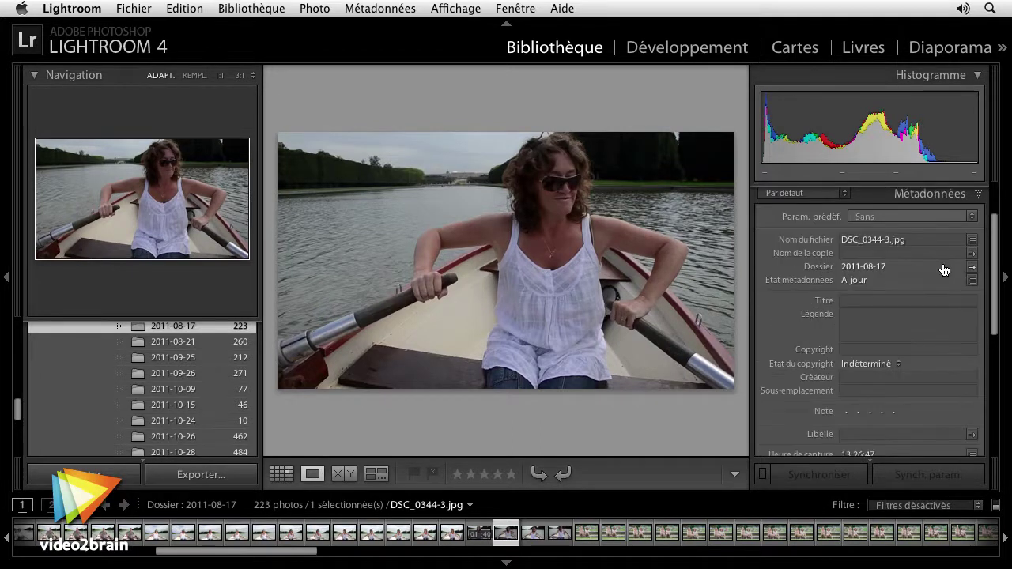
{"action": "scroll", "coordinate": [943, 276], "scroll_direction": "down", "scroll_amount": 1}
{"action": "scroll", "coordinate": [945, 277], "scroll_direction": "down", "scroll_amount": 3}
{"action": "scroll", "coordinate": [933, 289], "scroll_direction": "down", "scroll_amount": 4}
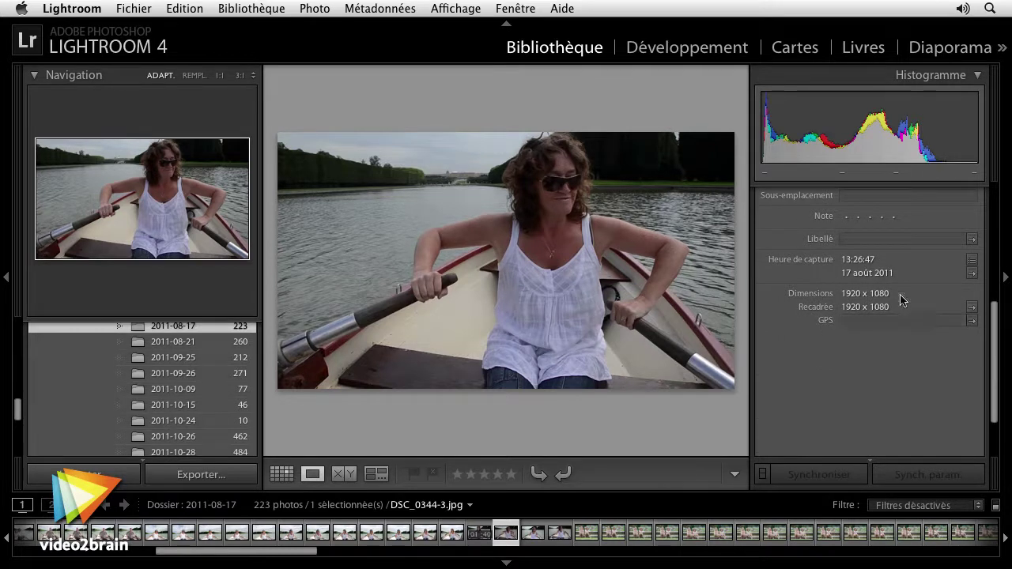
{"action": "scroll", "coordinate": [906, 297], "scroll_direction": "up", "scroll_amount": 1}
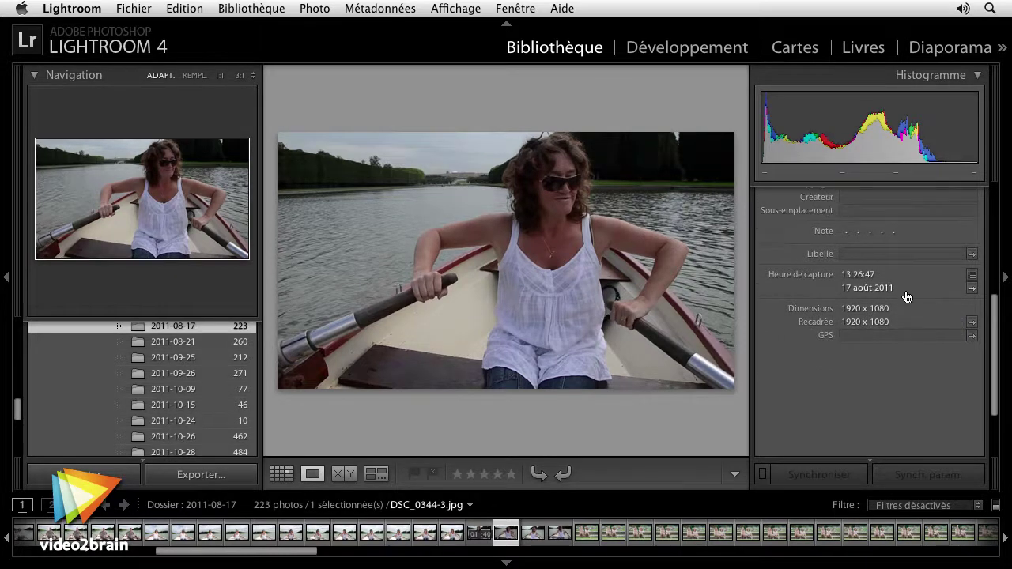
{"action": "scroll", "coordinate": [907, 298], "scroll_direction": "up", "scroll_amount": 2}
{"action": "scroll", "coordinate": [906, 297], "scroll_direction": "up", "scroll_amount": 3}
{"action": "scroll", "coordinate": [906, 295], "scroll_direction": "up", "scroll_amount": 3}
{"action": "scroll", "coordinate": [904, 294], "scroll_direction": "up", "scroll_amount": 3}
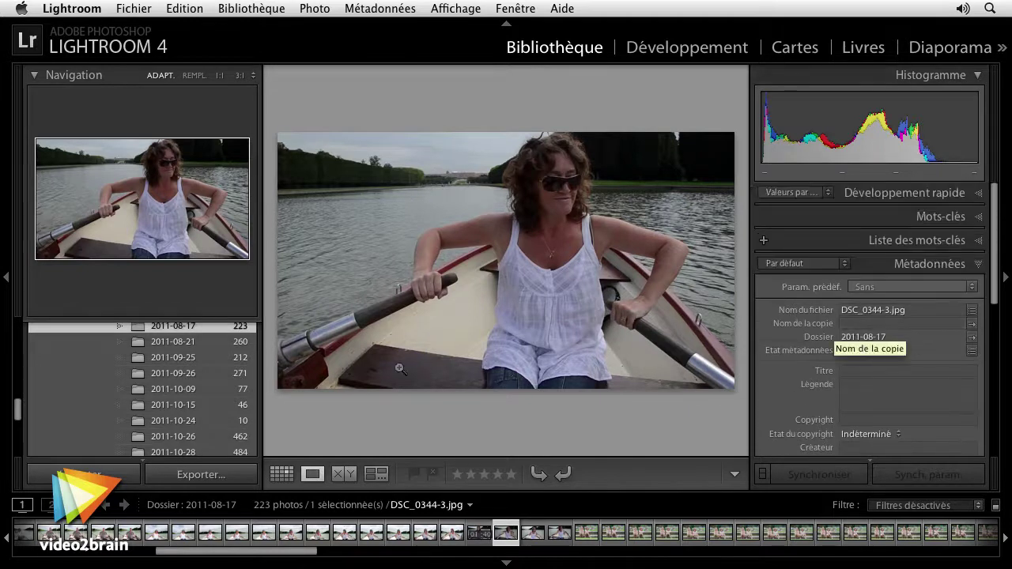
{"action": "mouse_move", "coordinate": [16, 407]}
{"action": "left_mouse_down"}
{"action": "mouse_move", "coordinate": [20, 438]}
{"action": "mouse_move", "coordinate": [19, 427]}
{"action": "left_mouse_up"}
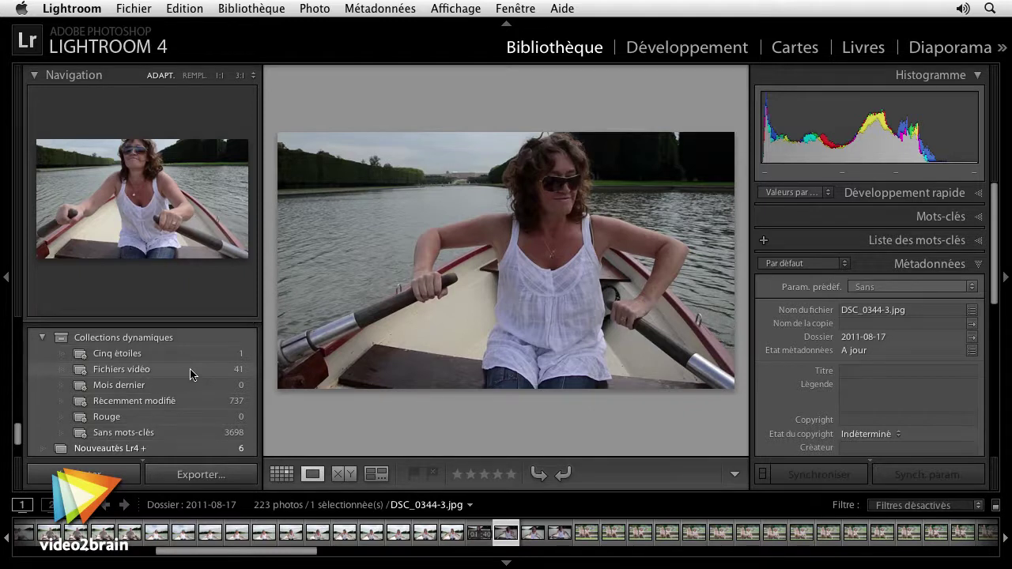
In Fichiers vidéo, set MVI_1053's thumbnail to its opening frame with Définir l'image de vignette.
{"action": "left_click", "coordinate": [192, 372]}
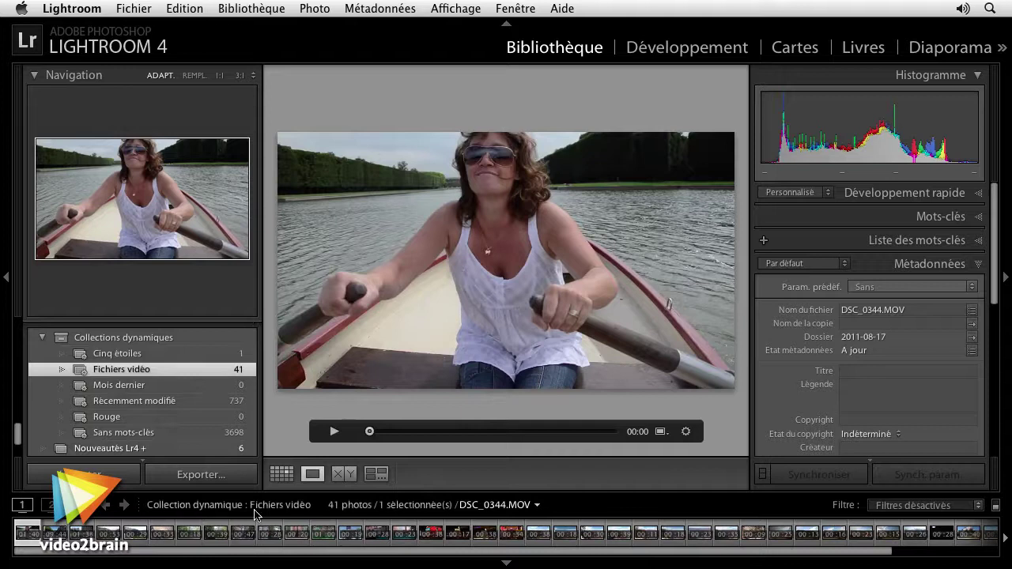
{"action": "key", "text": "g"}
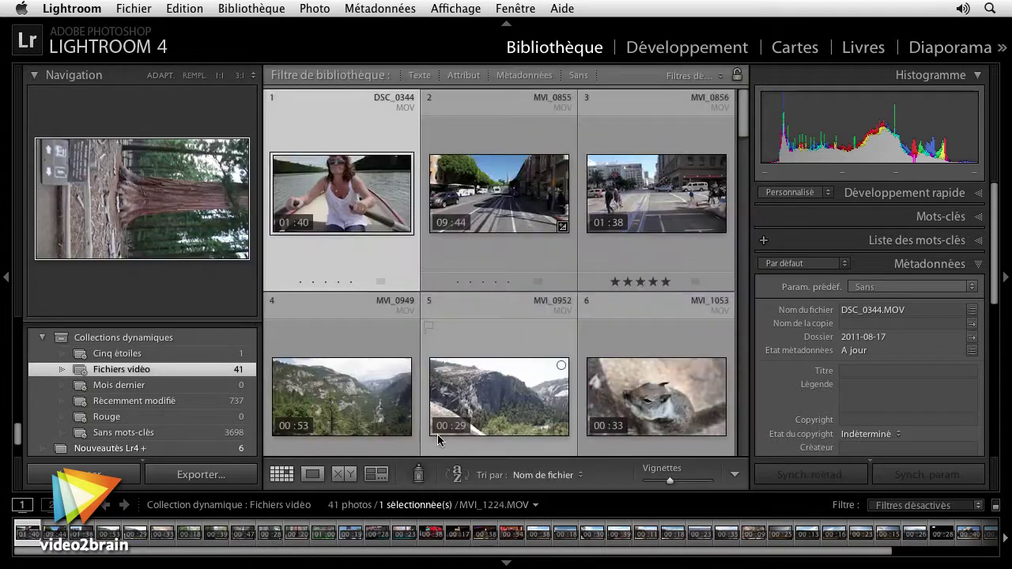
{"action": "left_click", "coordinate": [639, 348]}
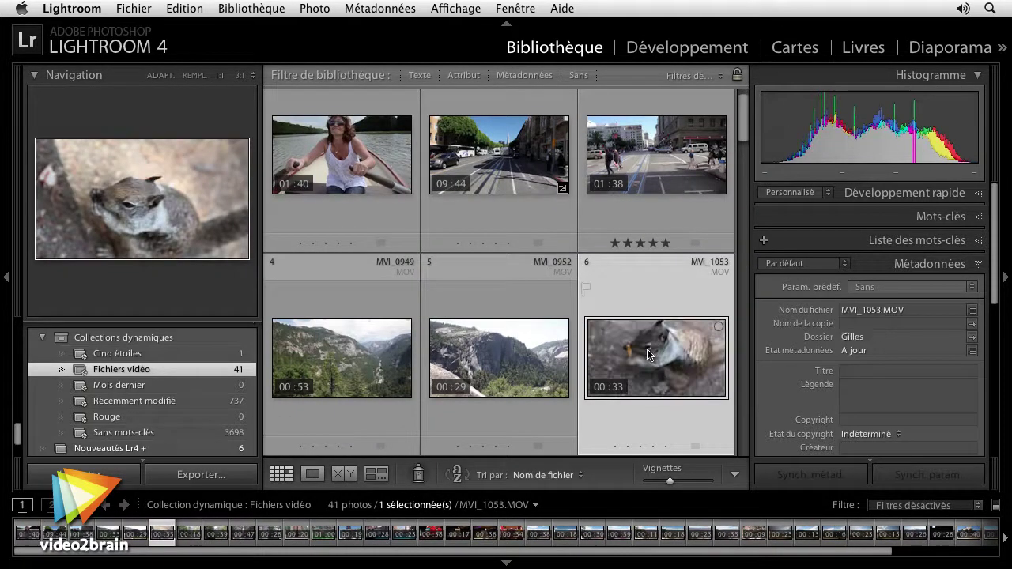
{"action": "double_click", "coordinate": [648, 354]}
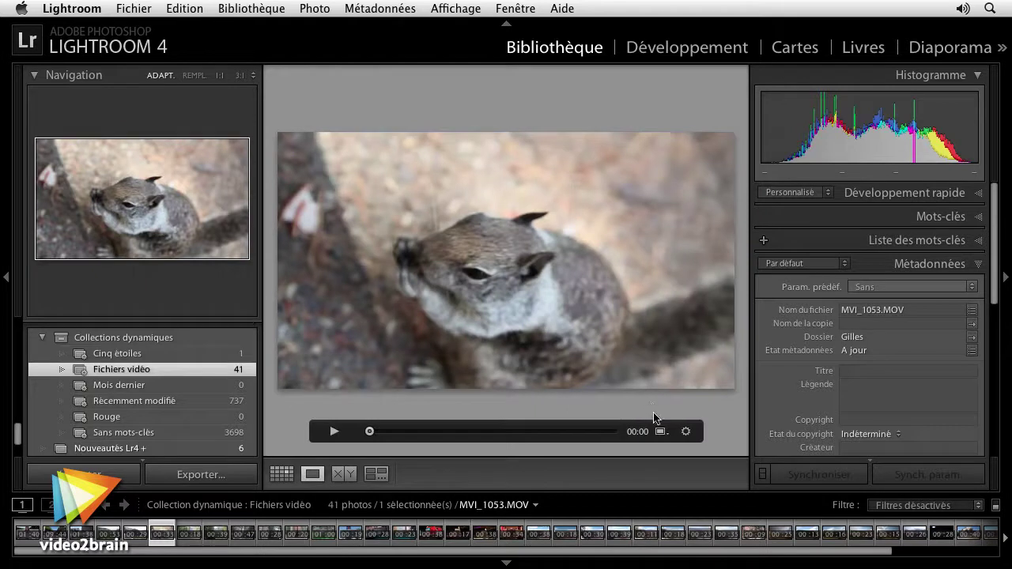
{"action": "left_click", "coordinate": [661, 432]}
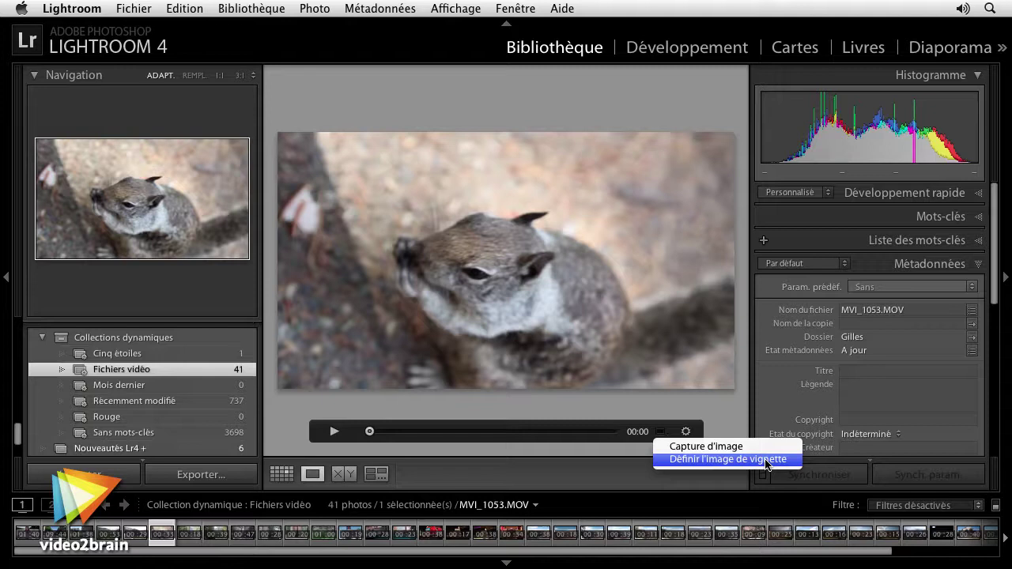
{"action": "left_click", "coordinate": [765, 462]}
{"action": "key", "text": "g"}
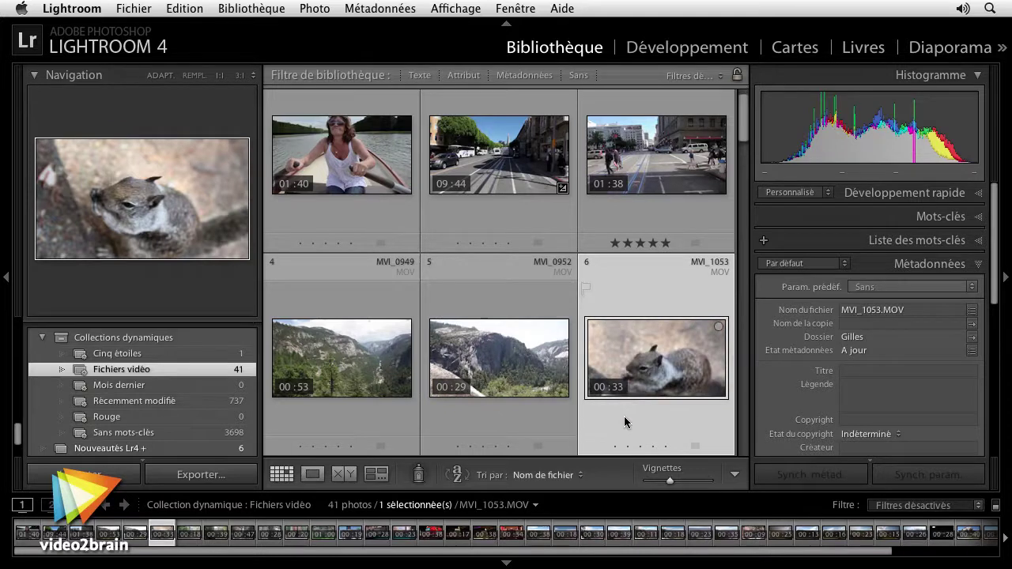
Reopen MVI_1053, set its 00:14 eating frame as the thumbnail, and check the Grid.
{"action": "double_click", "coordinate": [643, 360]}
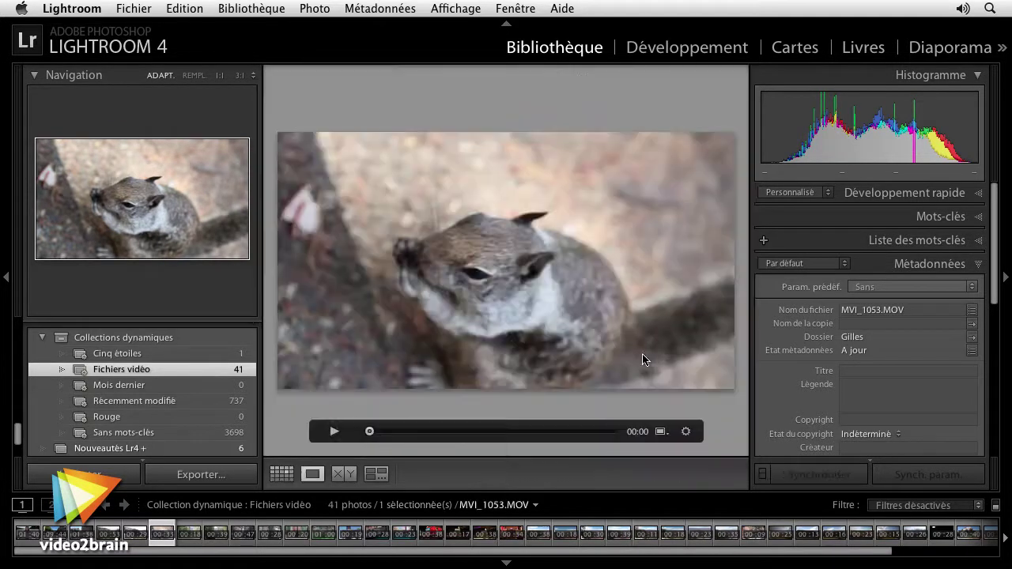
{"action": "left_click_drag", "start_coordinate": [369, 432], "coordinate": [469, 435]}
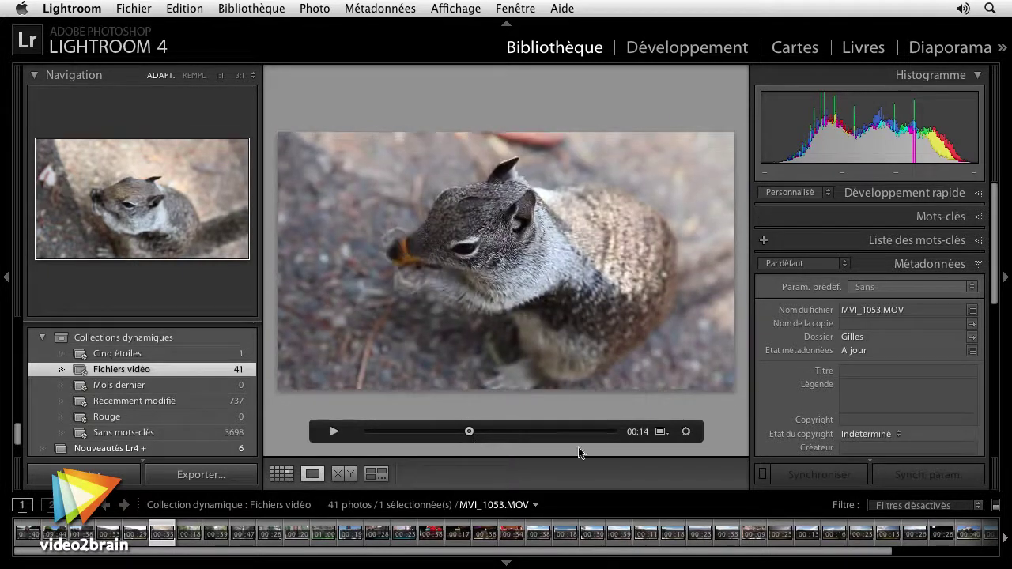
{"action": "left_click", "coordinate": [662, 431]}
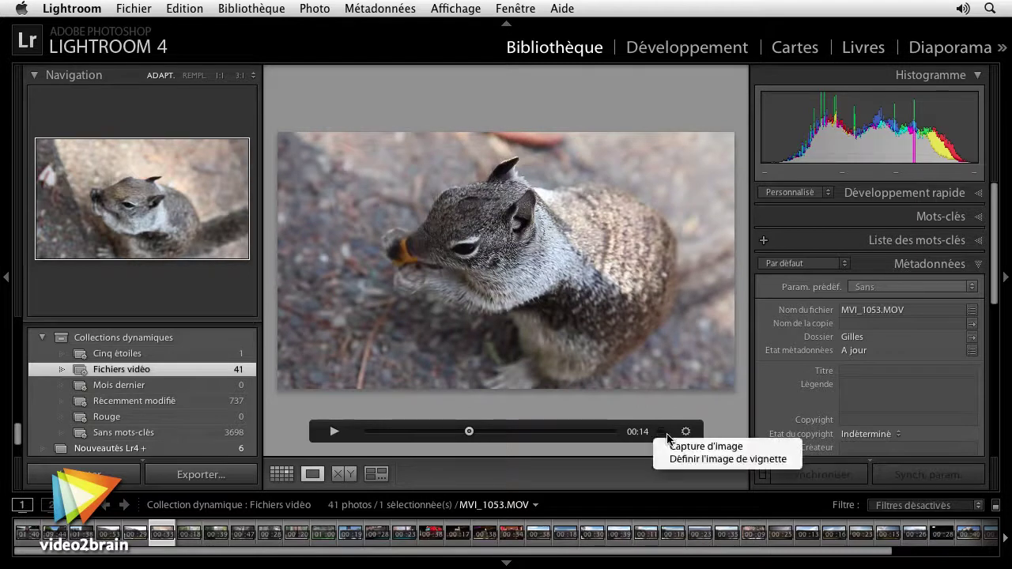
{"action": "left_click", "coordinate": [783, 460]}
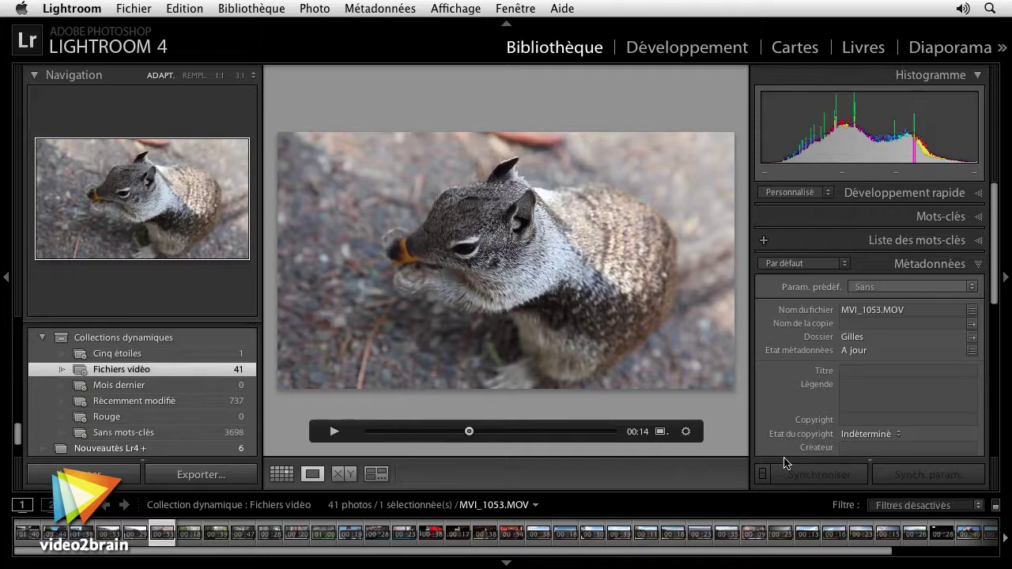
{"action": "key", "text": "g"}
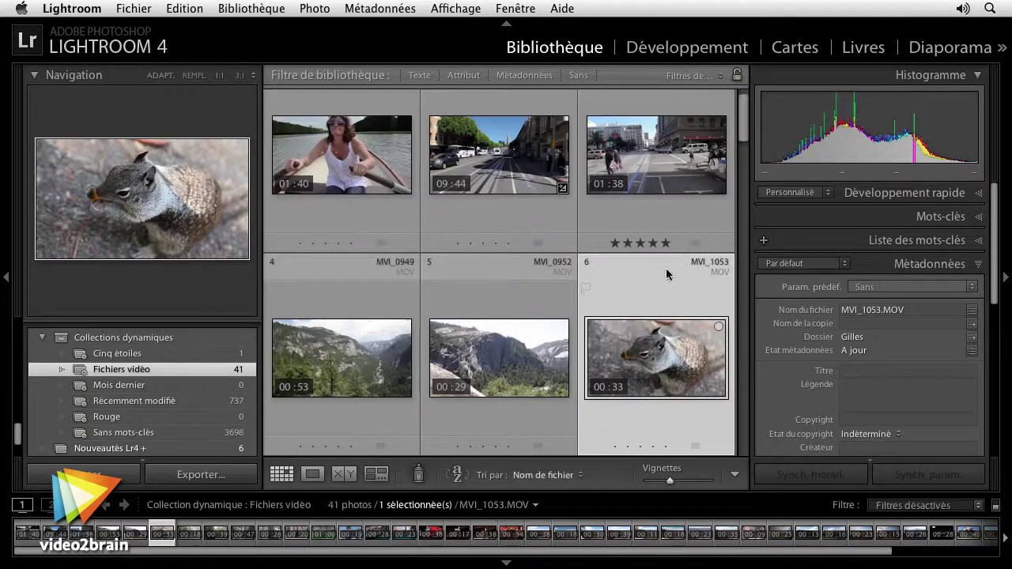